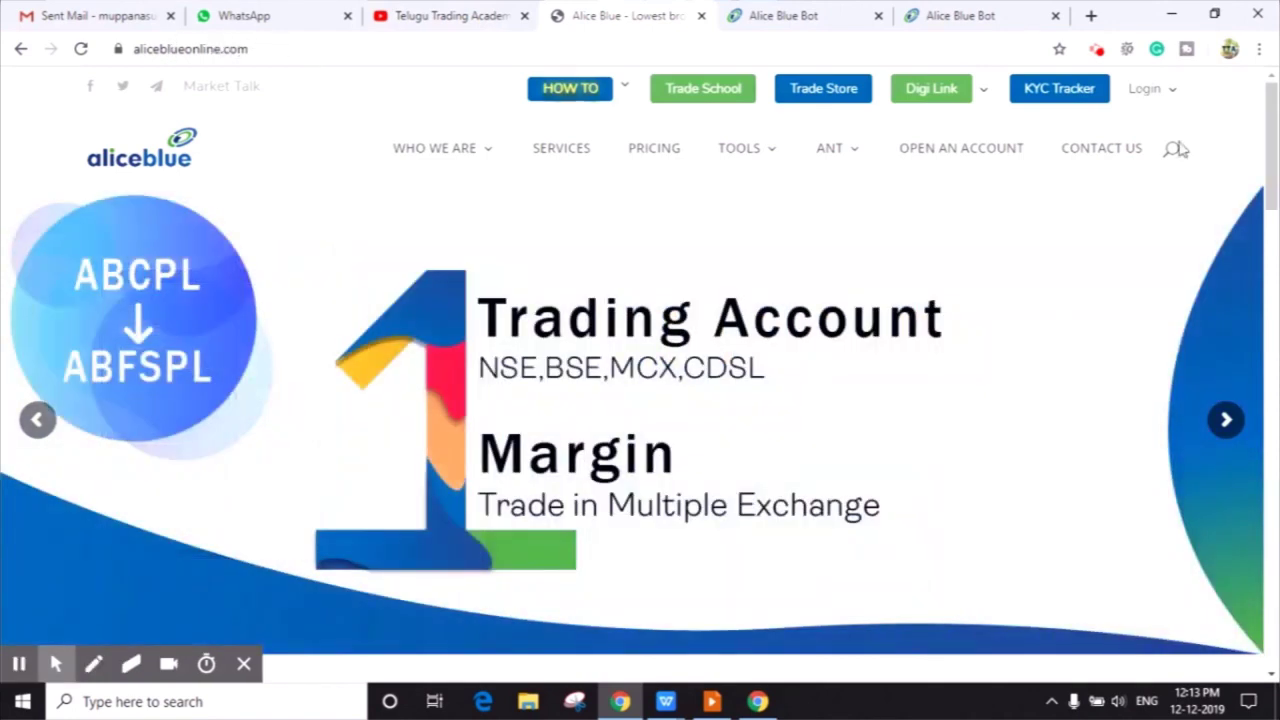
Switch to the Alice Blue Bot site and open its login page.
mouse_move(1148, 100)
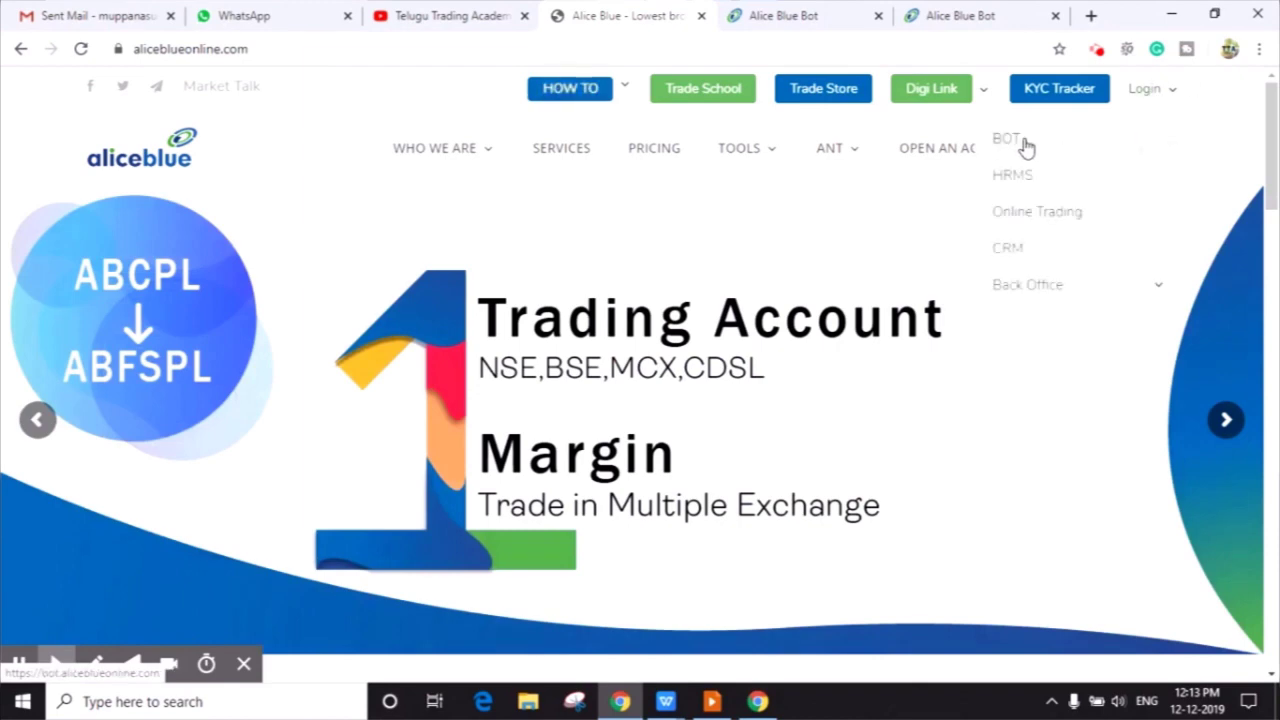
left_click(815, 12)
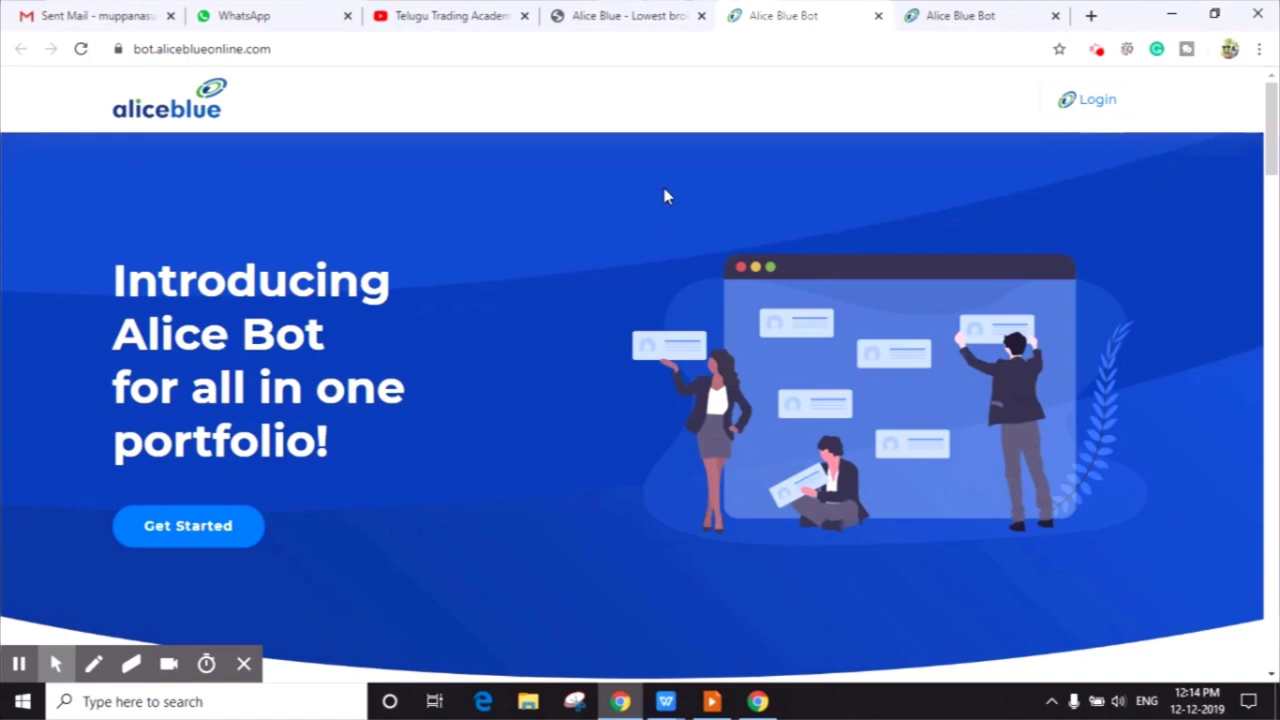
left_click(1100, 100)
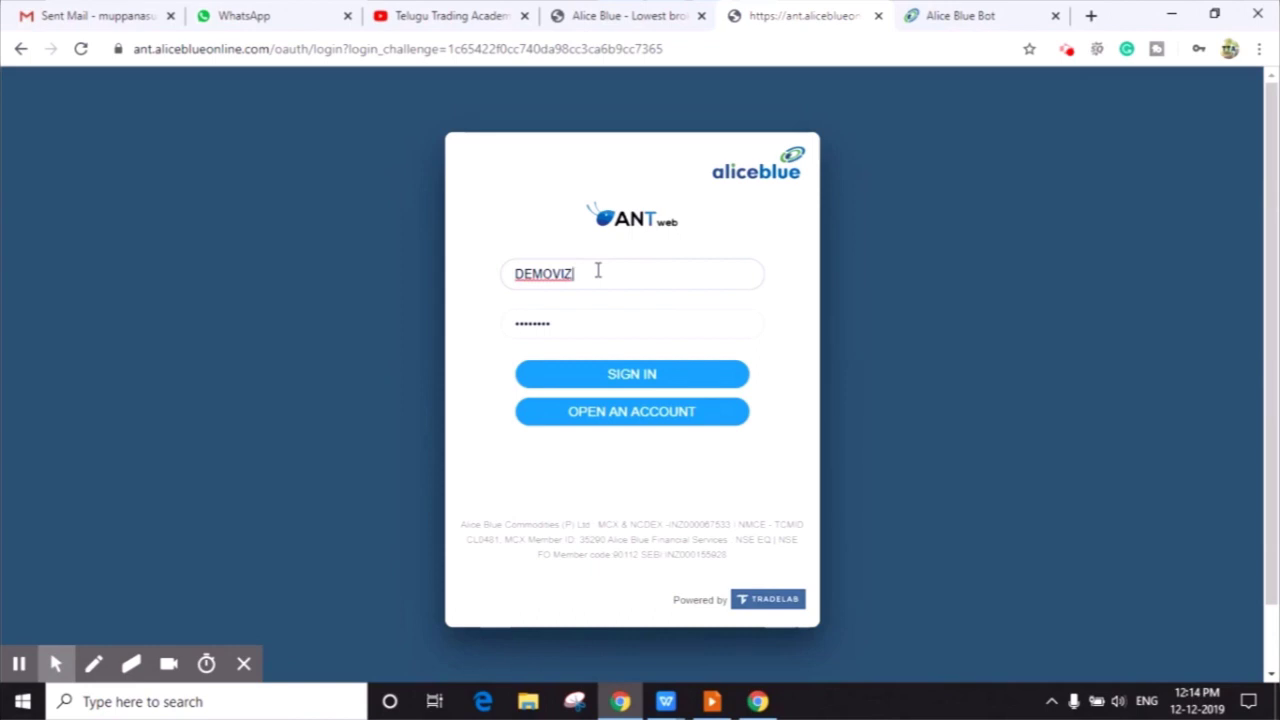
Replace the pre-filled account password, sign in, and dismiss the browser's offer to update the saved password.
left_click(572, 333)
key("BackSpace")
key("BackSpace")
key("BackSpace")
key("BackSpace")
key("BackSpace")
key("BackSpace")
key("BackSpace")
key("BackSpace")
type("***")
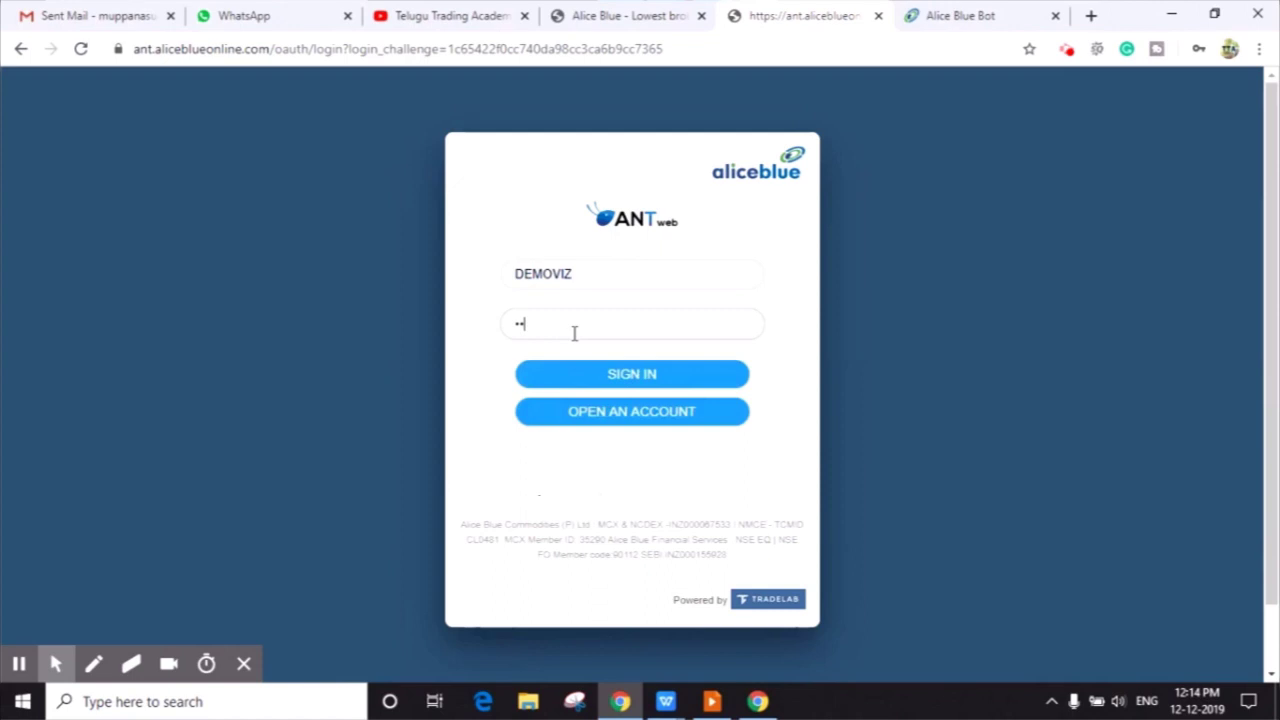
type("********")
left_click(612, 372)
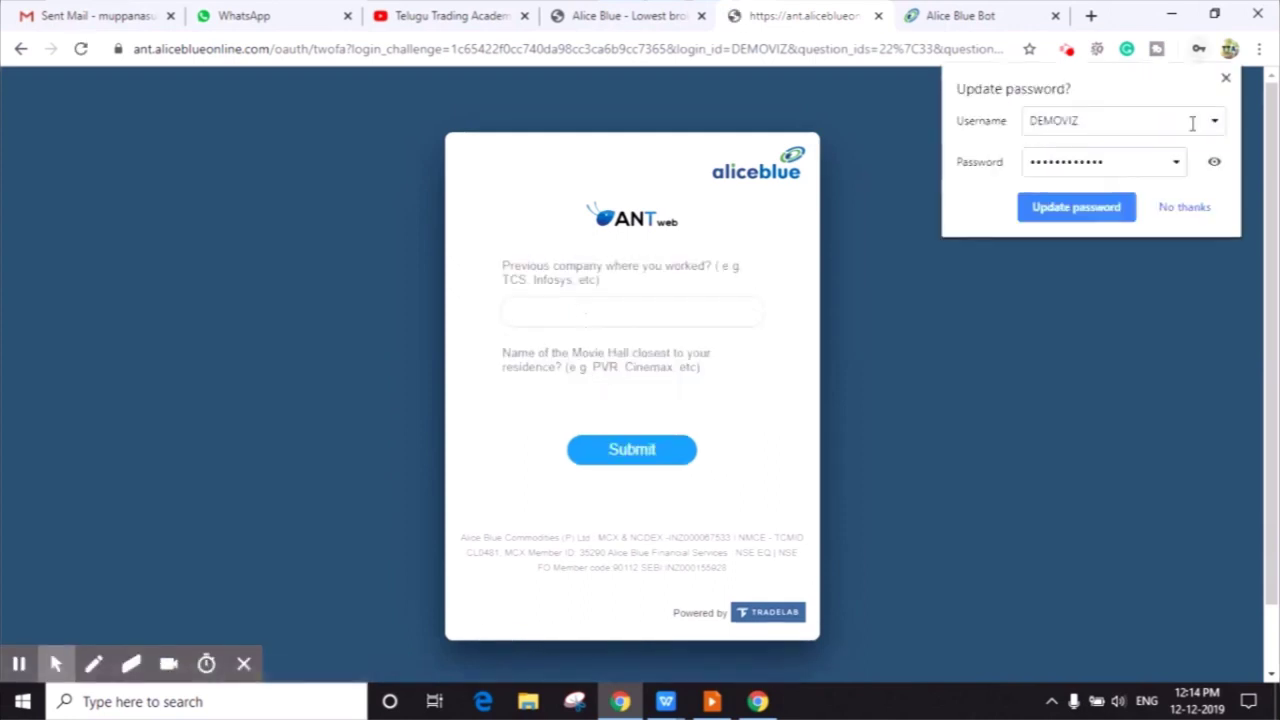
left_click(1227, 77)
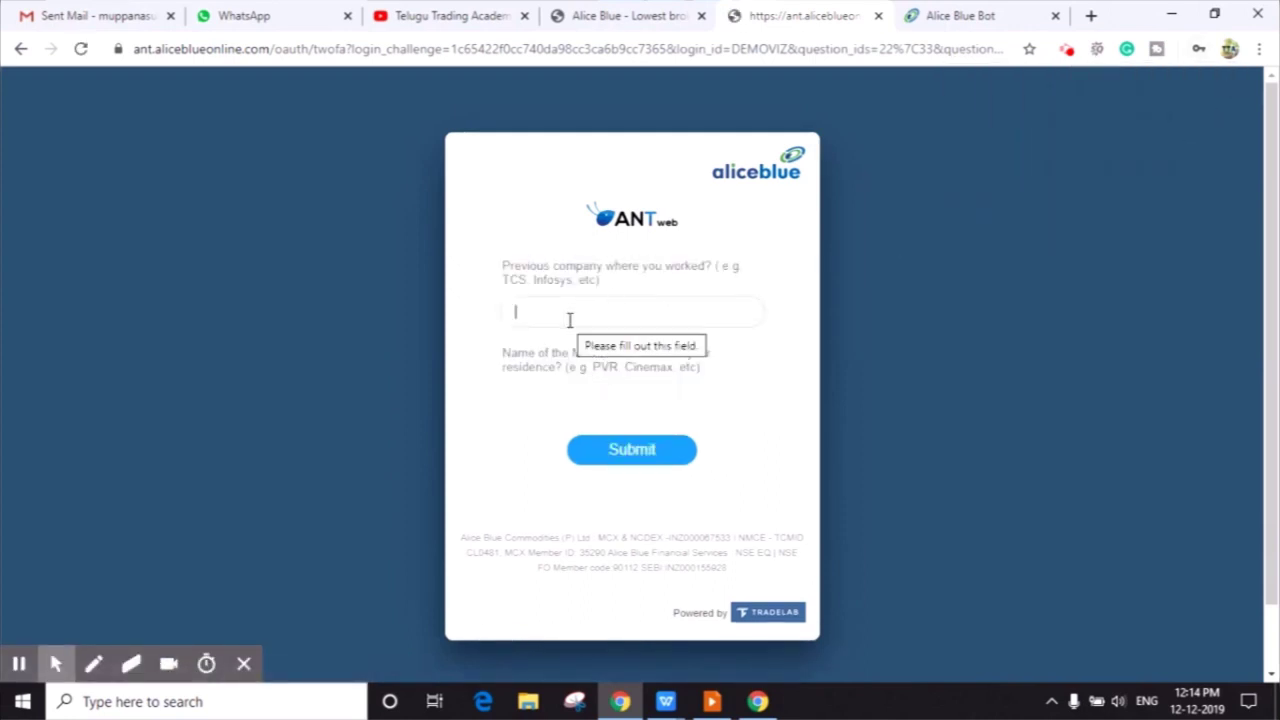
Answer both security questions about the previous company and nearest movie hall, and submit them to reach the dashboard.
type("a")
left_click(577, 400)
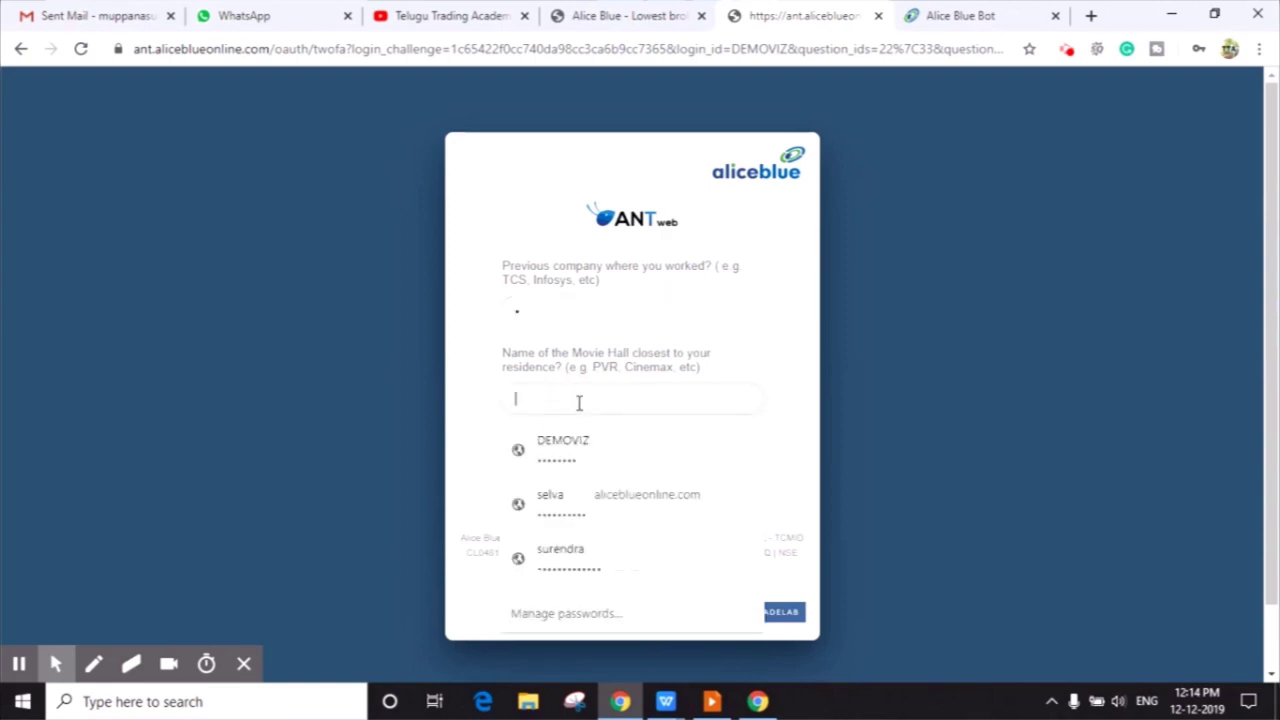
type("a")
left_click(615, 456)
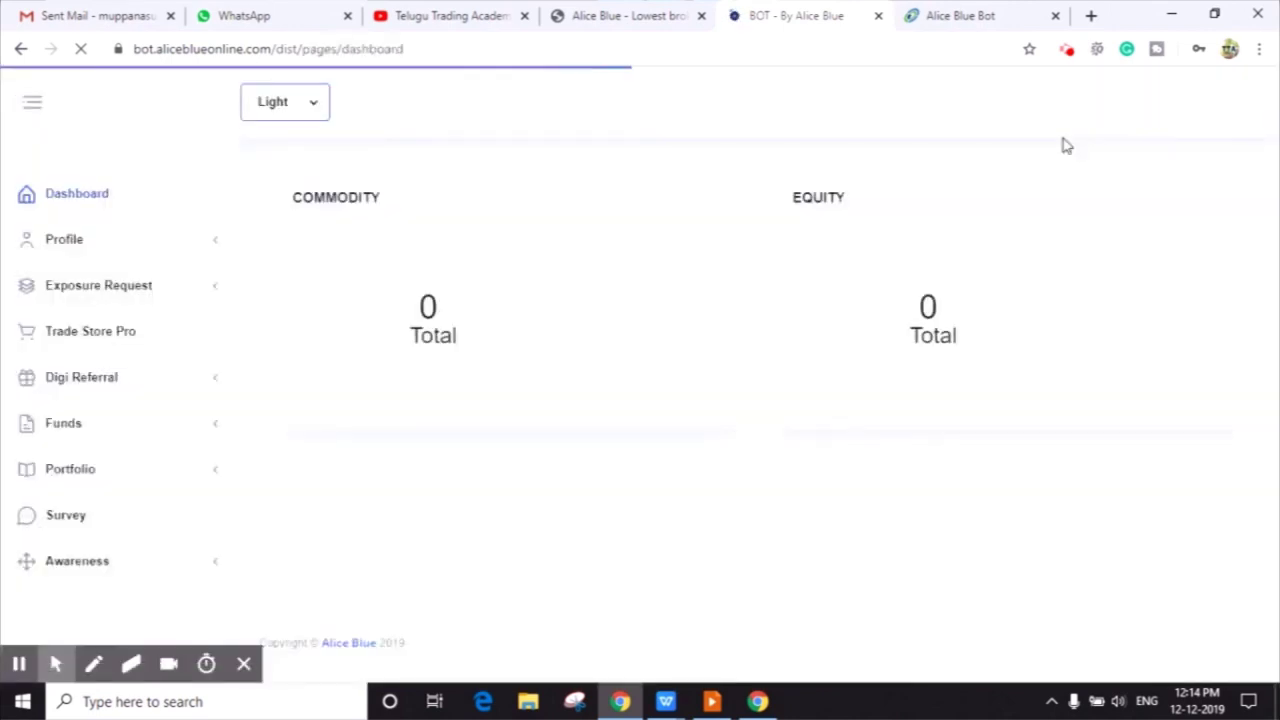
left_click(894, 510)
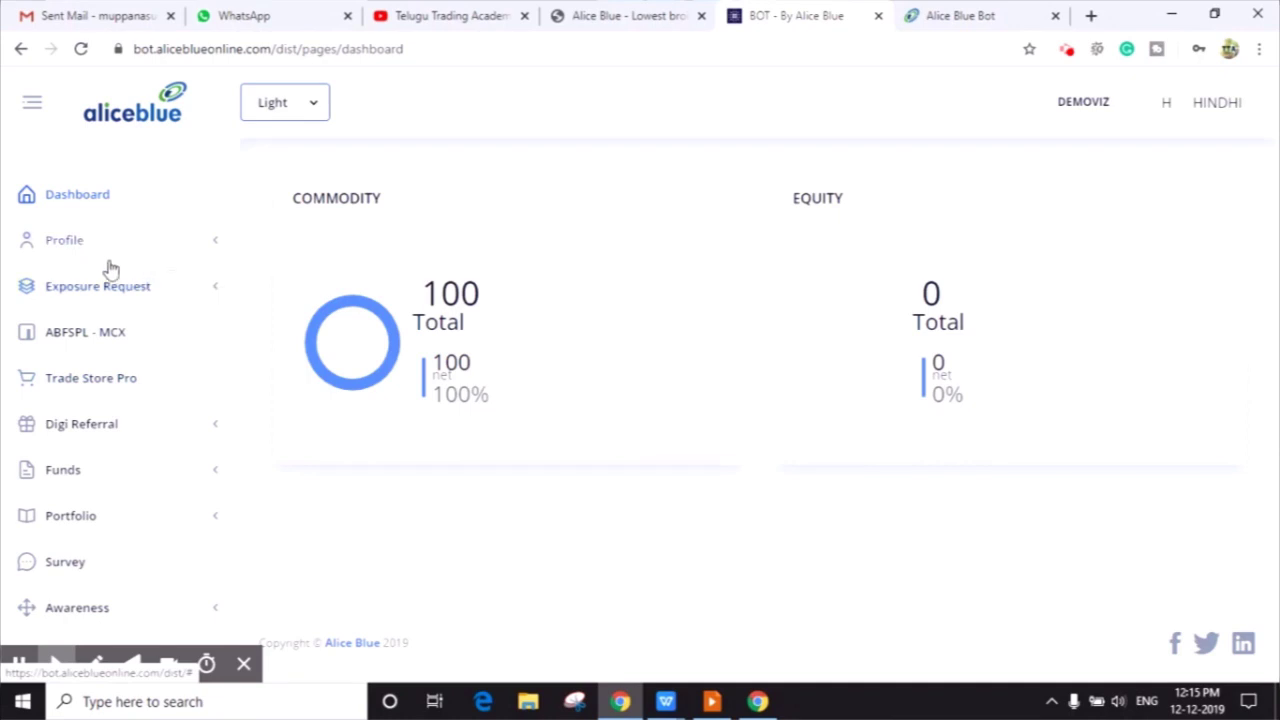
Open My Profile, glance at the bank details section and return to the personal details.
left_click(80, 248)
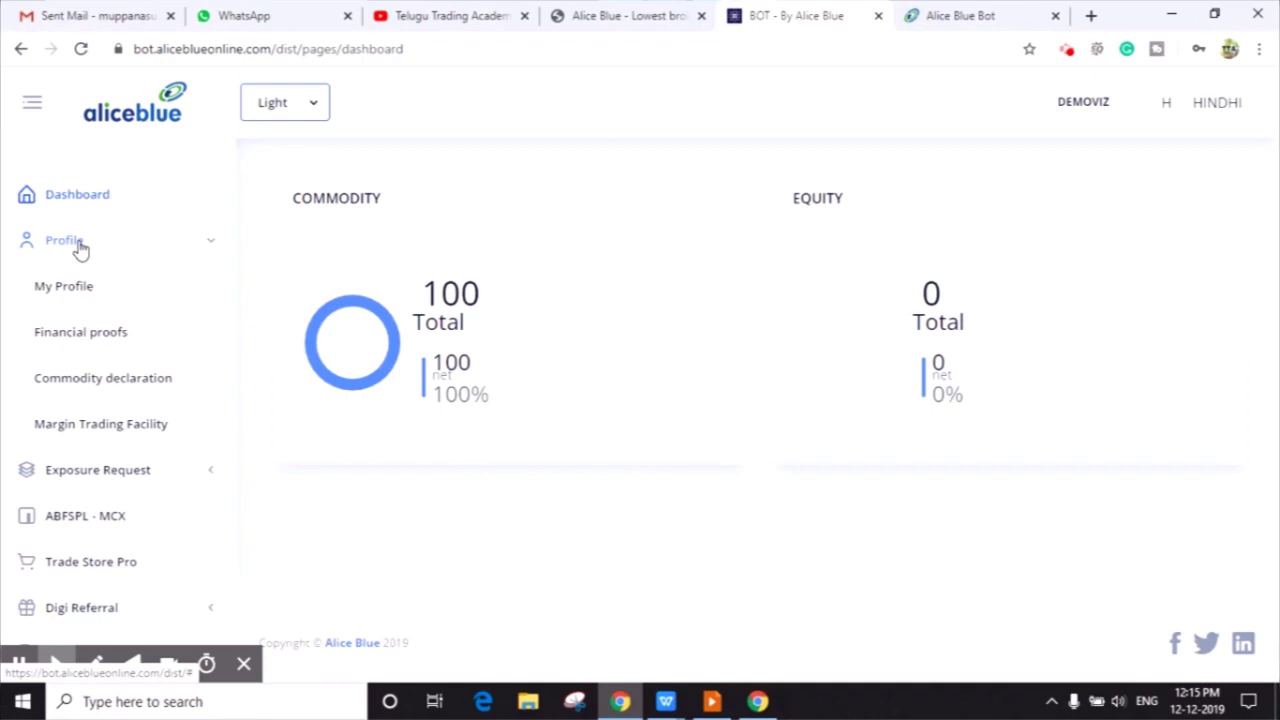
left_click(88, 294)
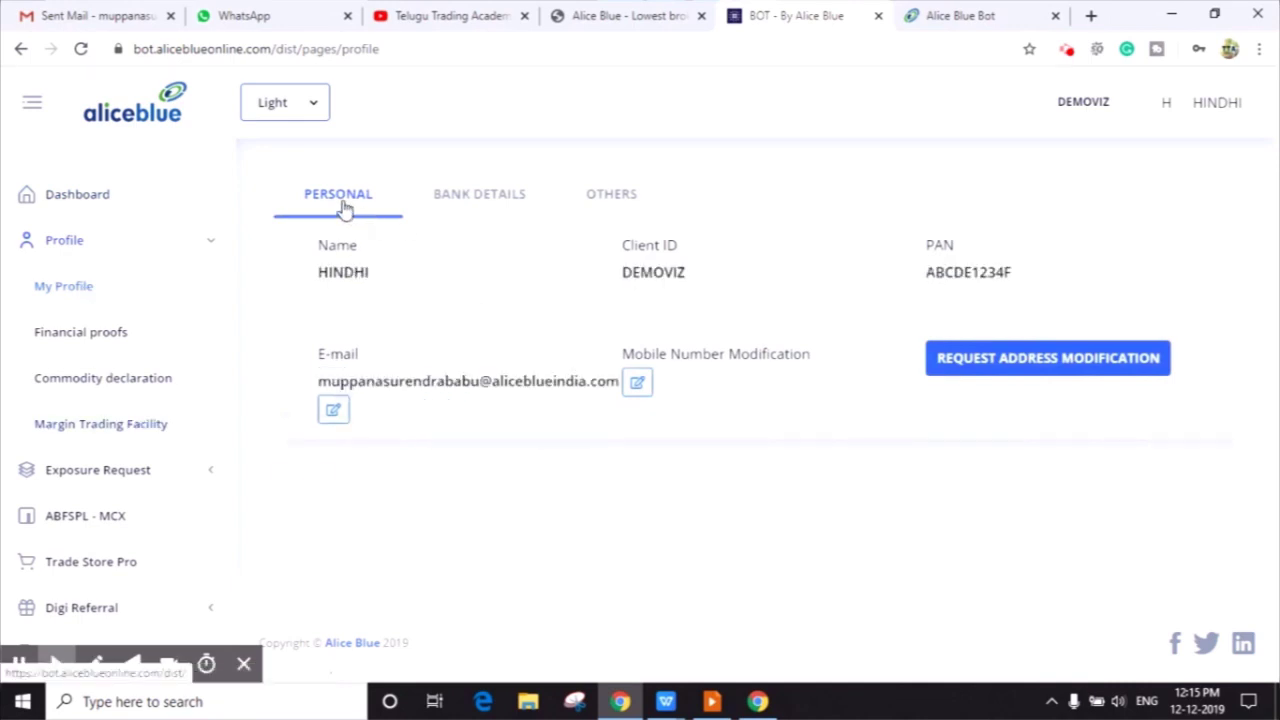
left_click(457, 198)
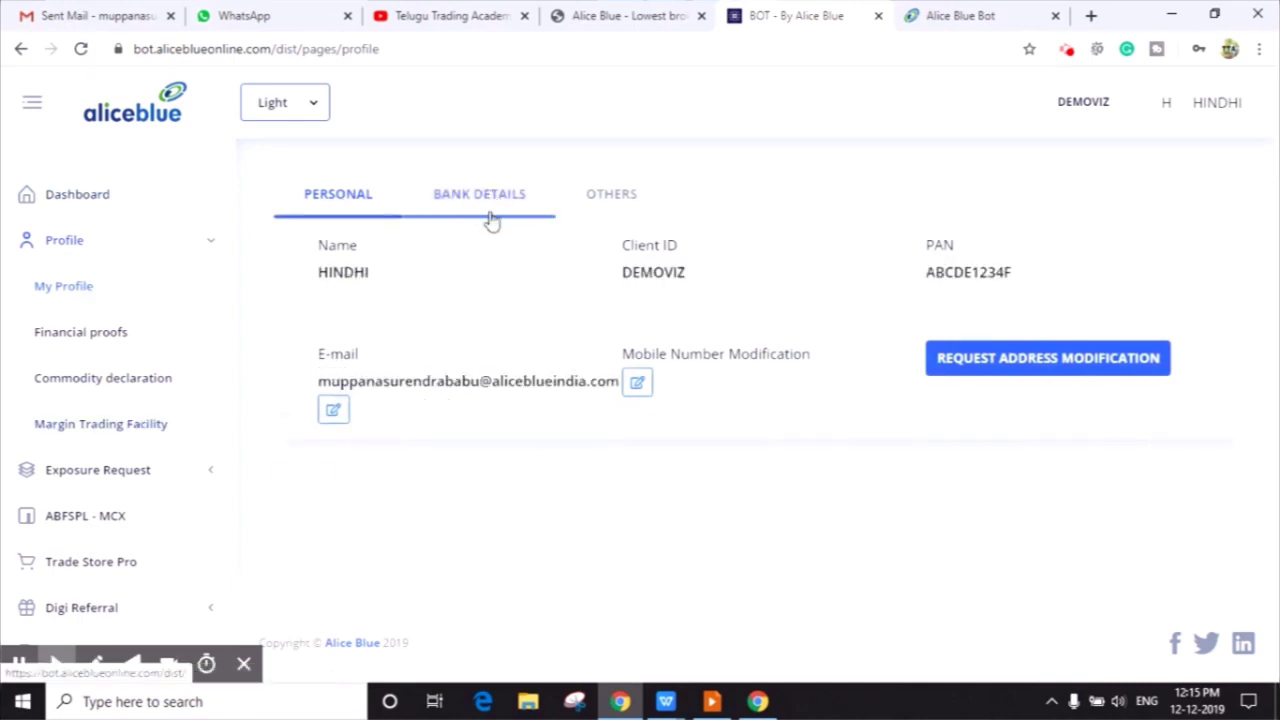
left_click(331, 214)
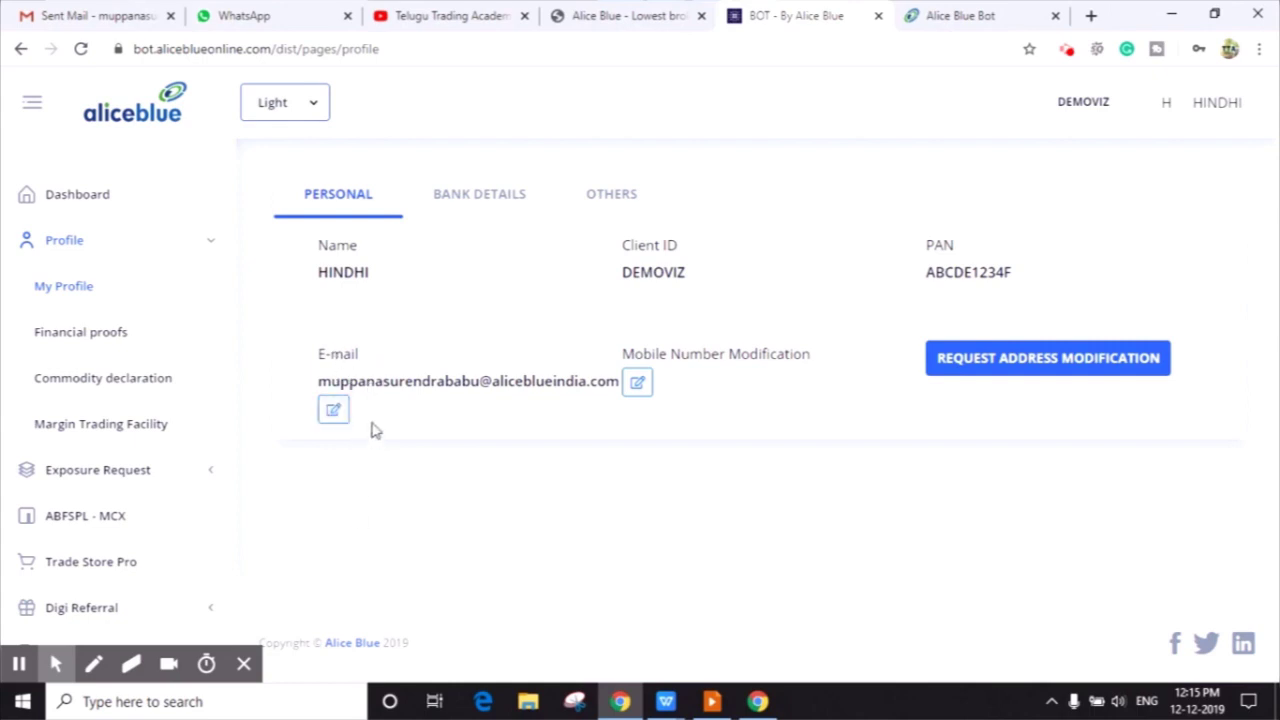
View the e-mail change form and the mobile number change form, closing each without entering anything.
left_click(334, 410)
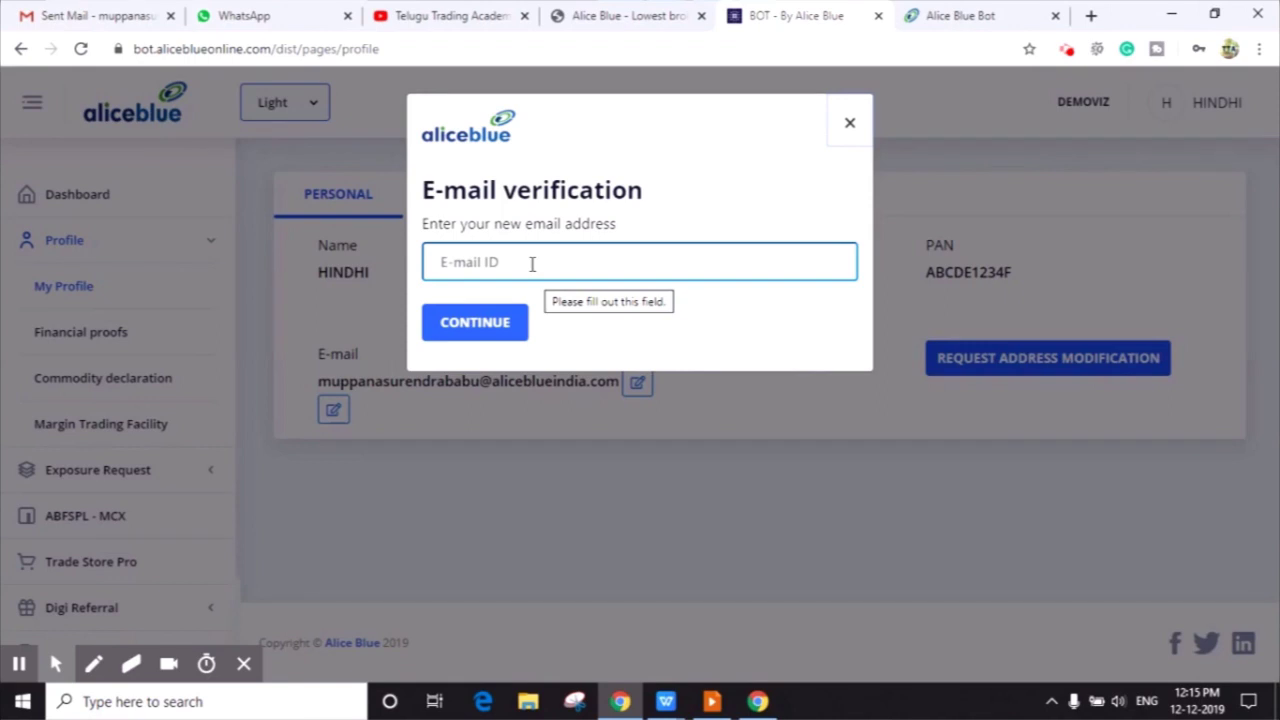
left_click(849, 122)
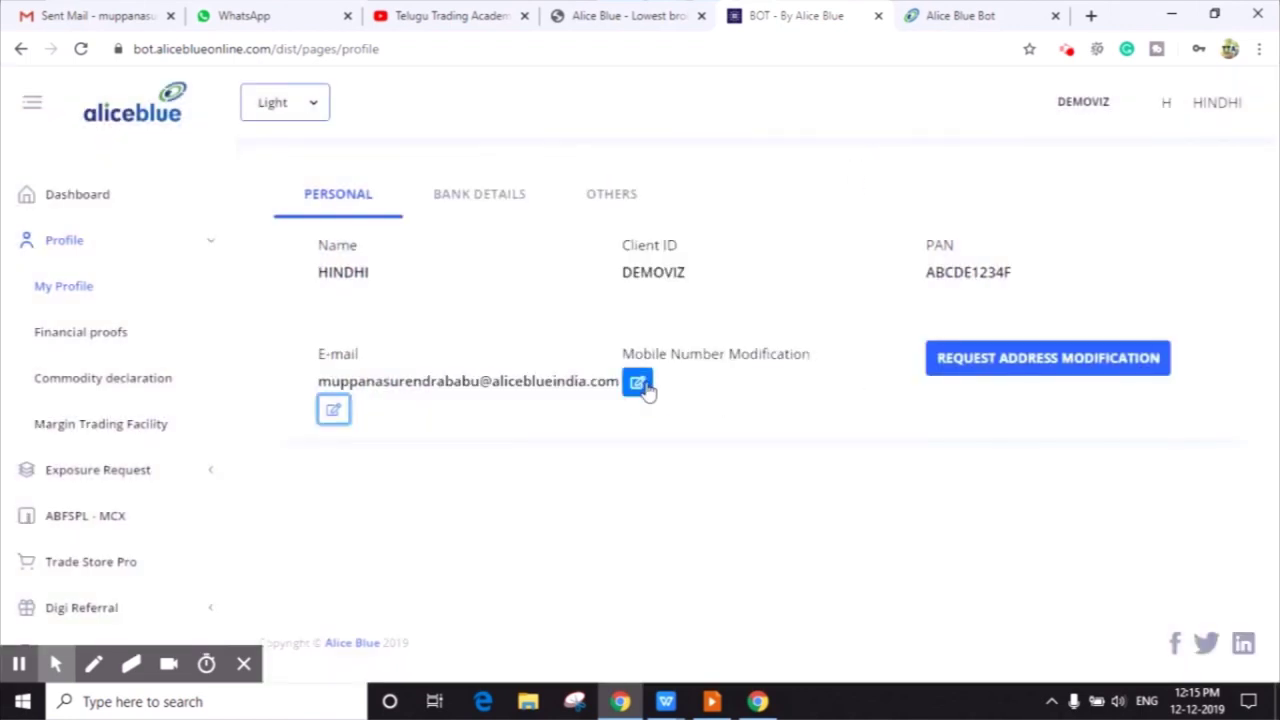
left_click(644, 383)
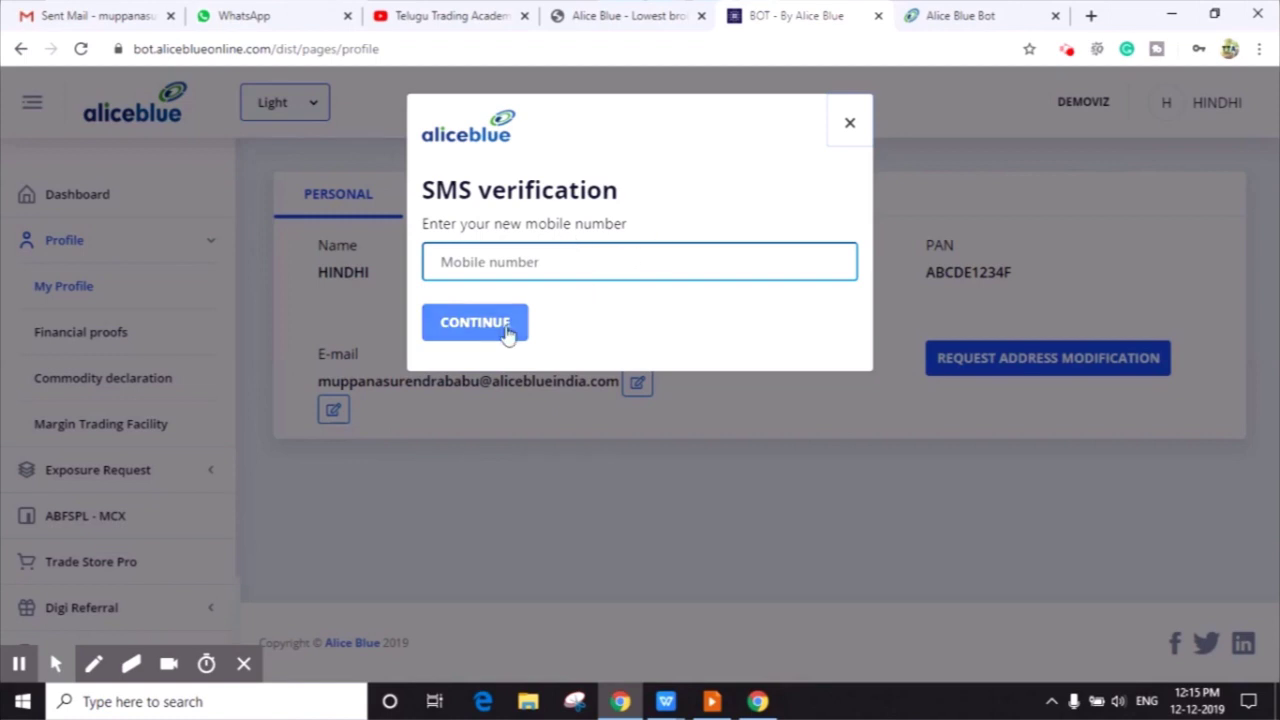
left_click(849, 124)
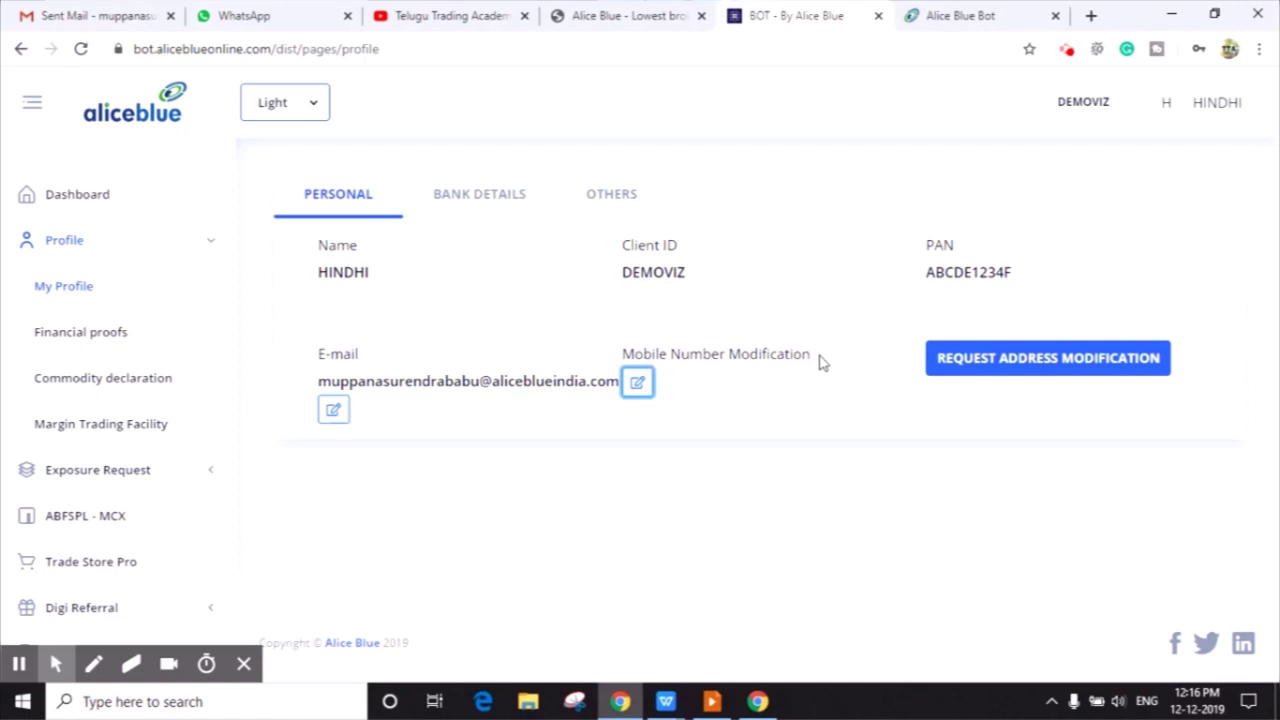
Review the Address Modification Request form and its address proof file chooser, and close both without submitting.
left_click(1077, 369)
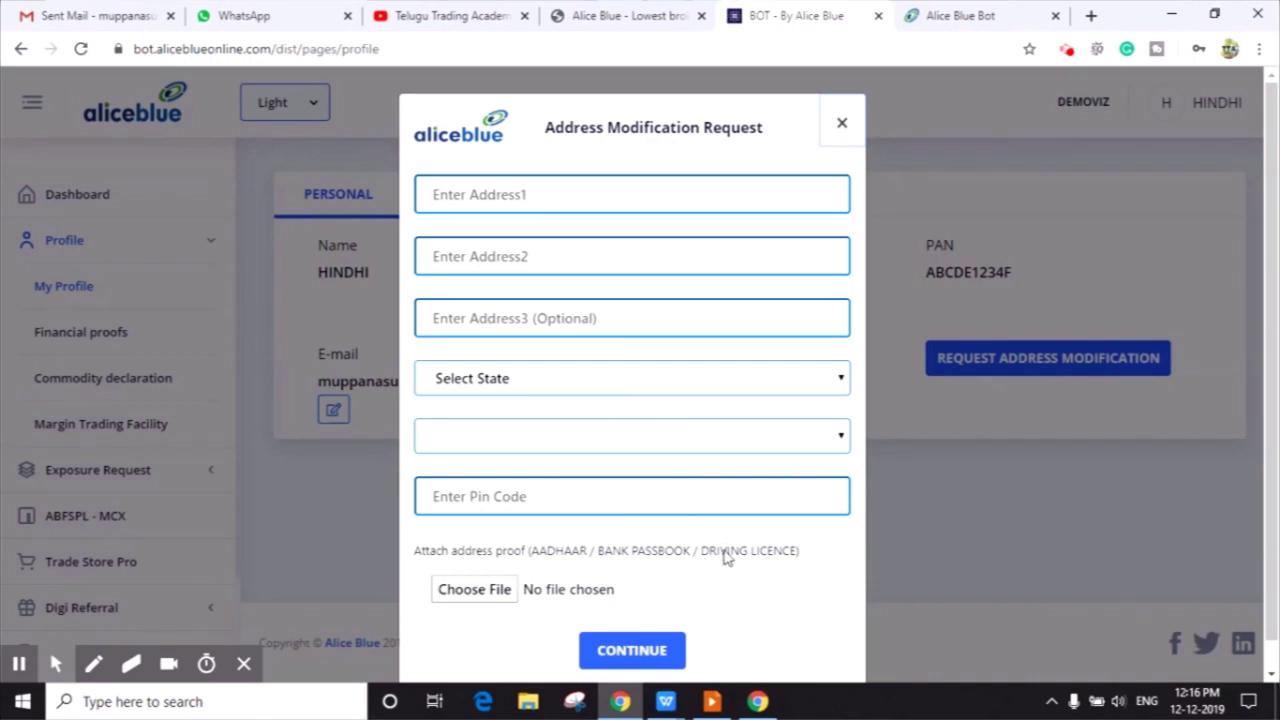
scroll(637, 563, "down", 1)
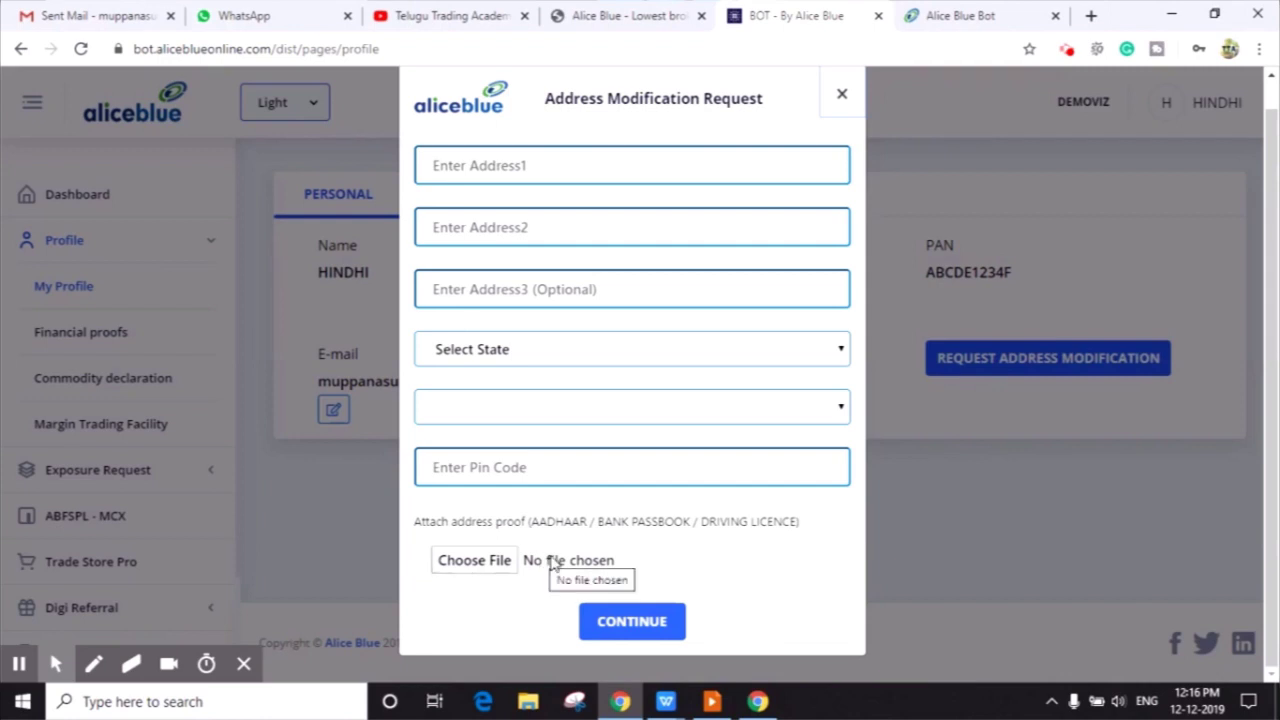
left_click(552, 563)
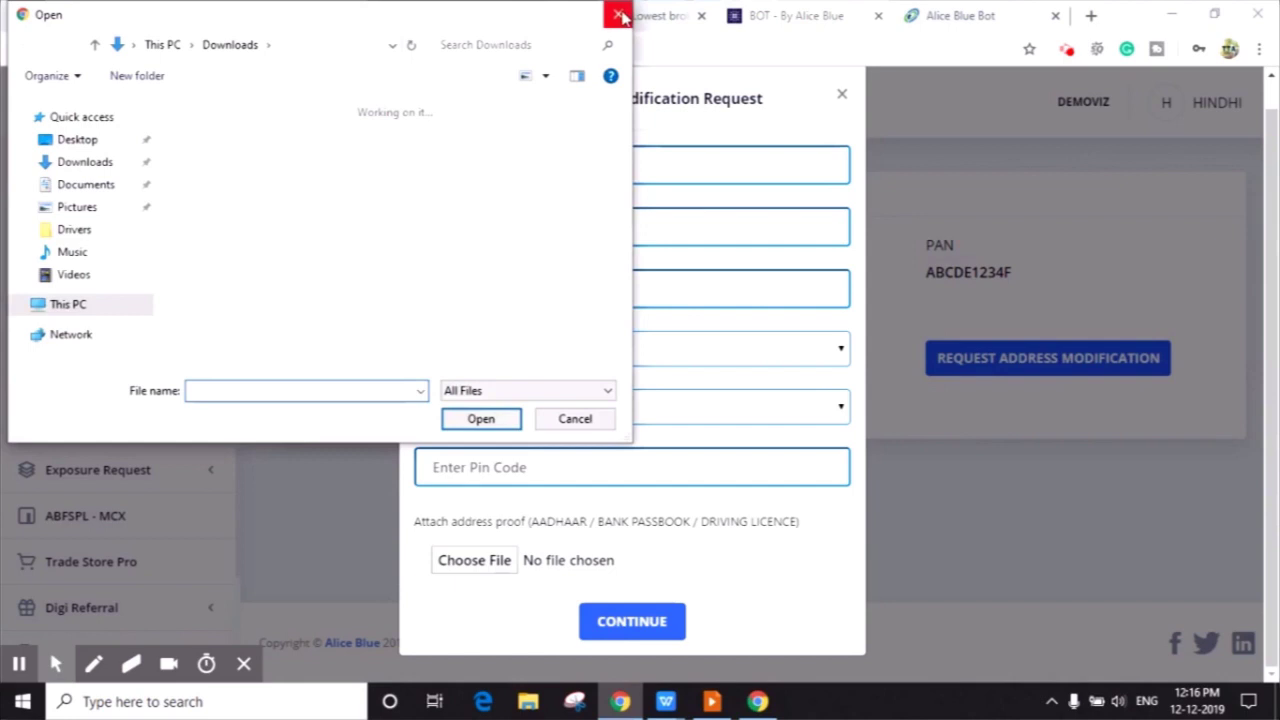
left_click(620, 16)
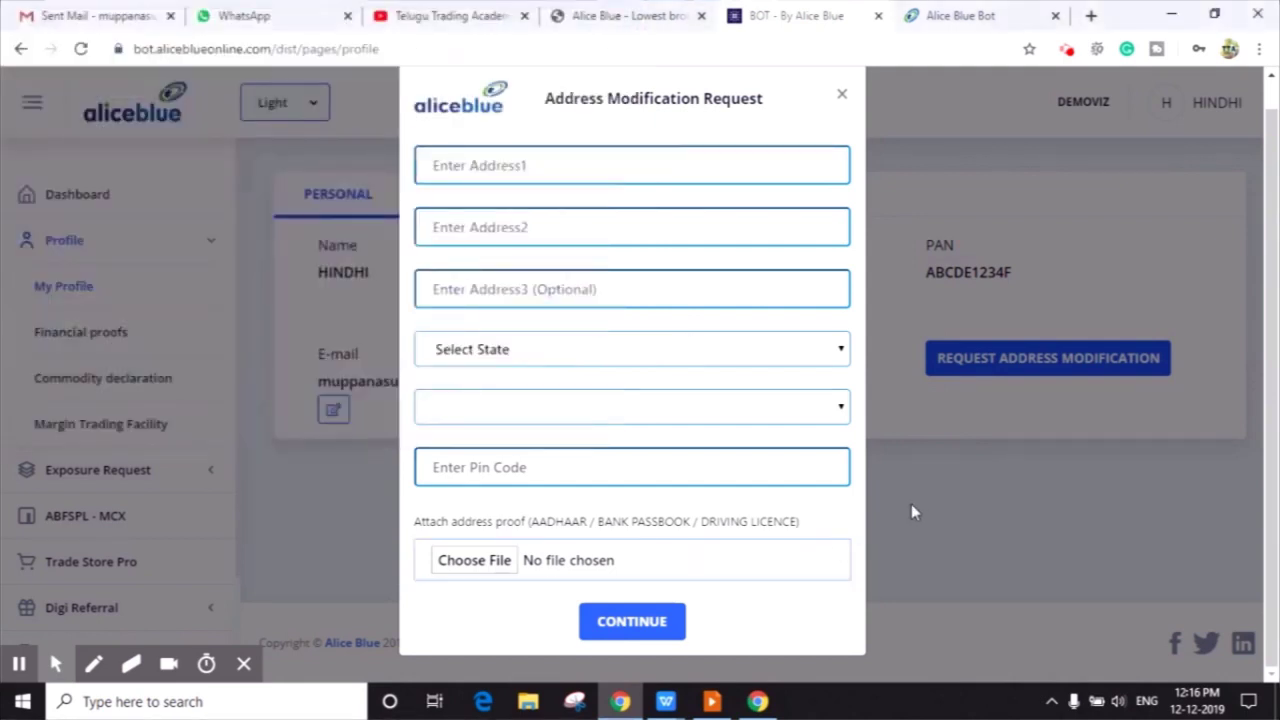
left_click(841, 94)
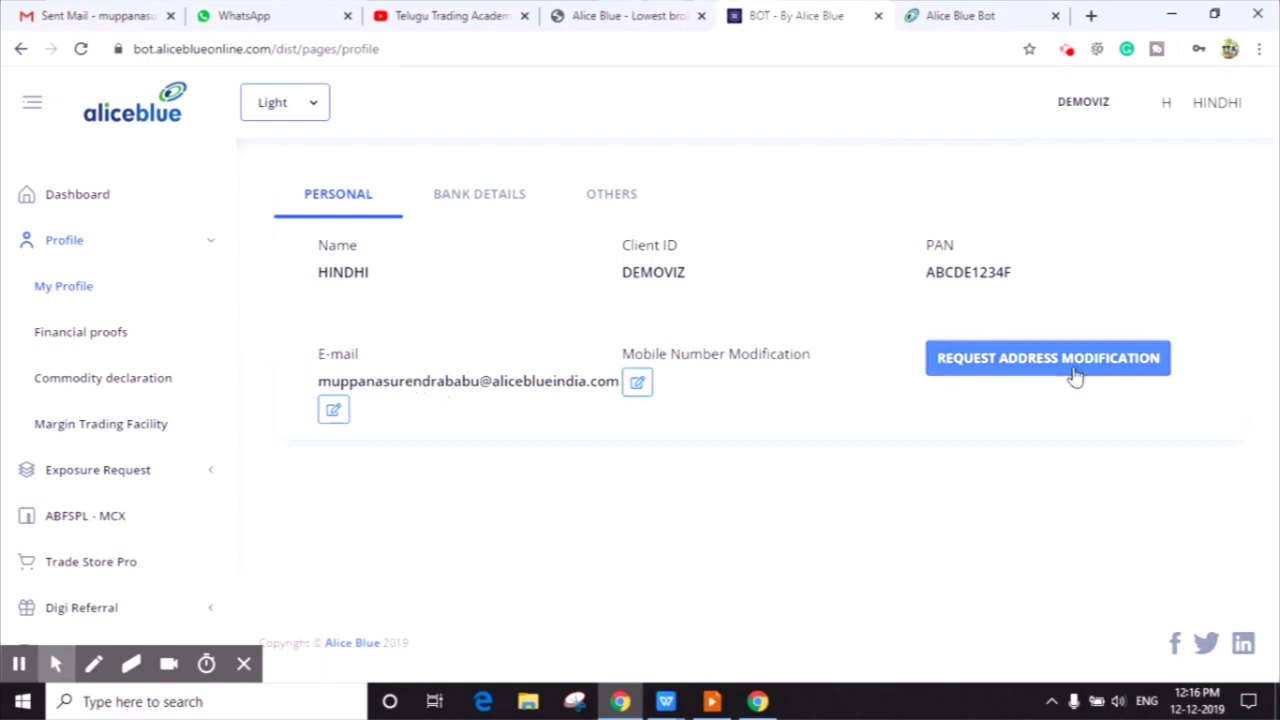
Review the Bank Modification Request form in the bank details, including the cancelled cheque sample, and close it without submitting.
left_click(485, 199)
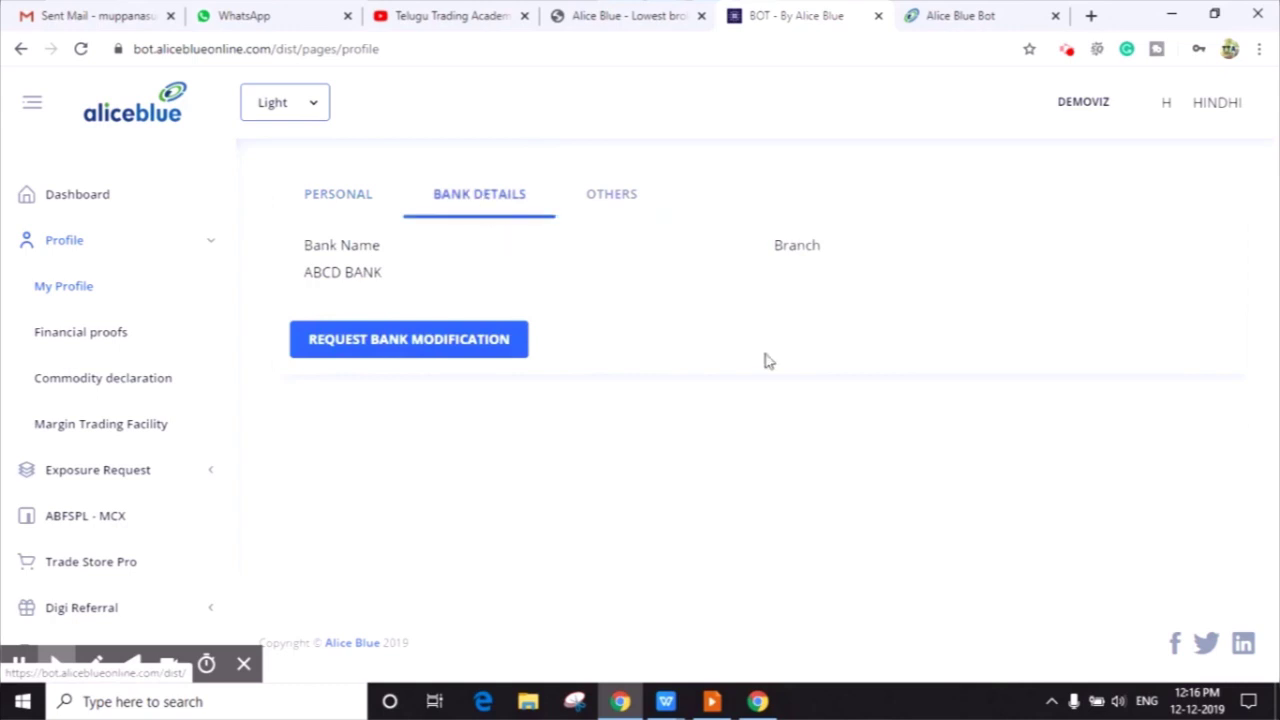
left_click(427, 342)
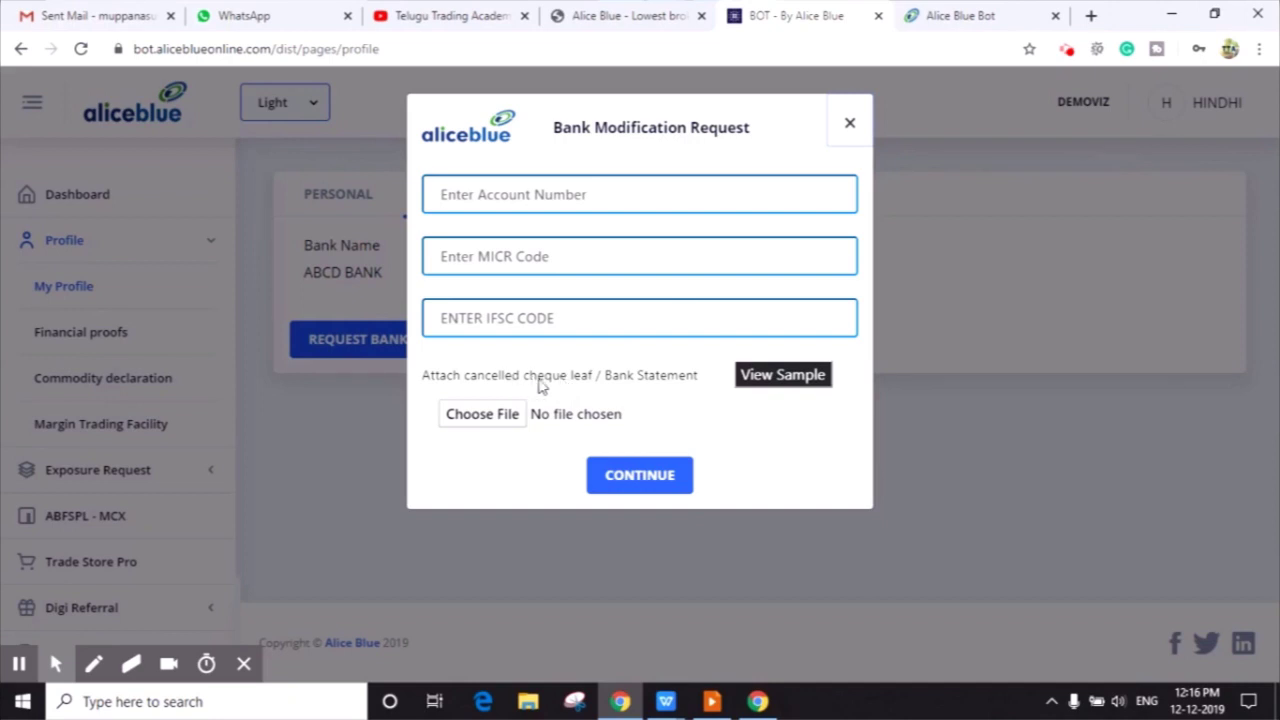
left_click(785, 383)
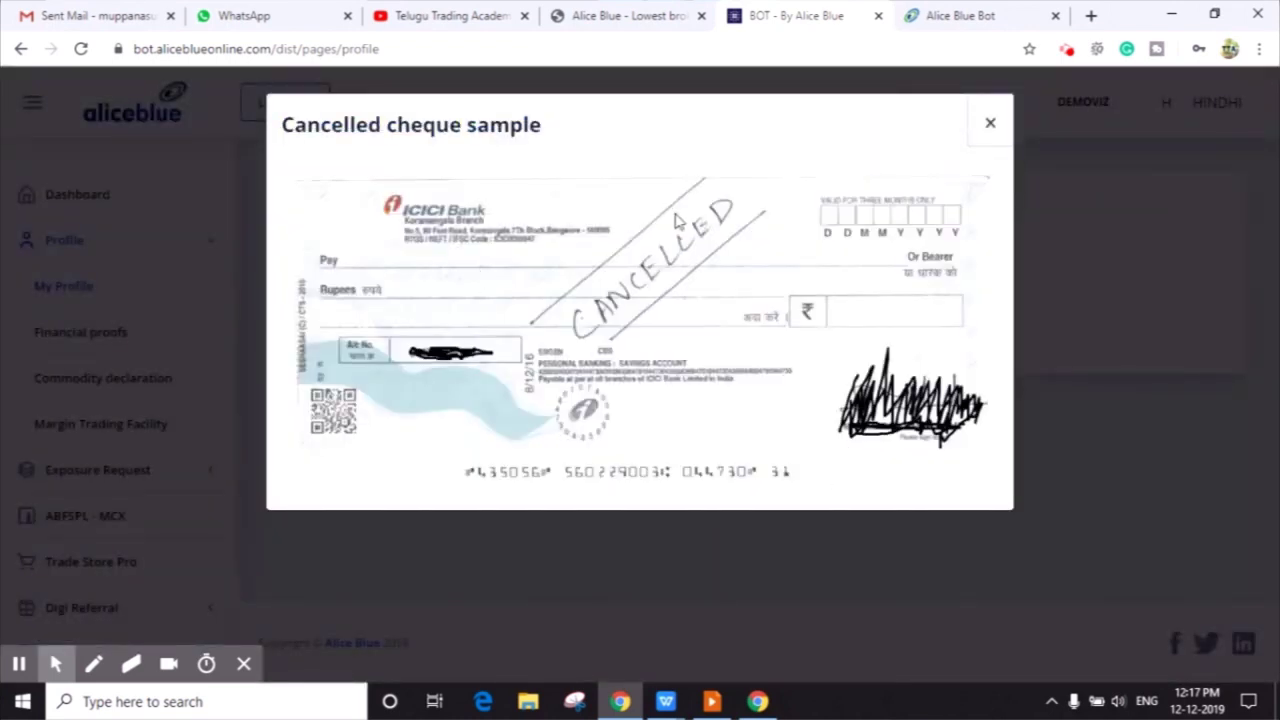
left_click(990, 123)
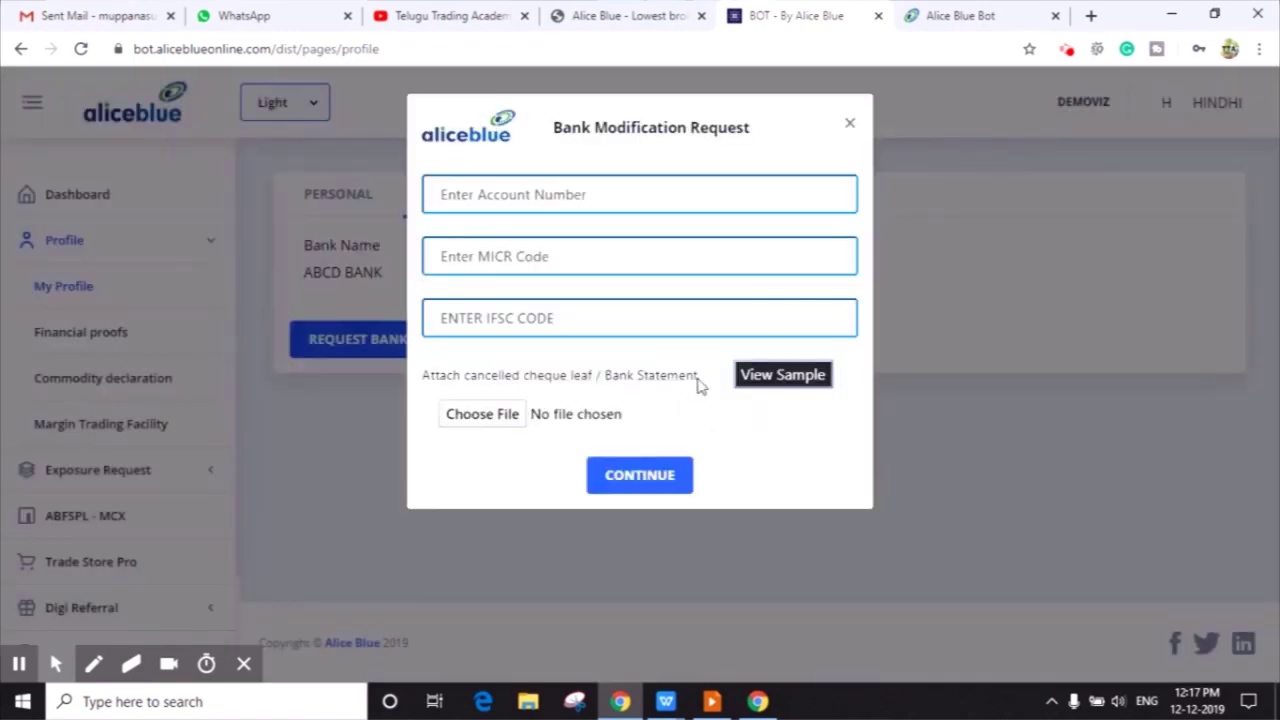
left_click(850, 123)
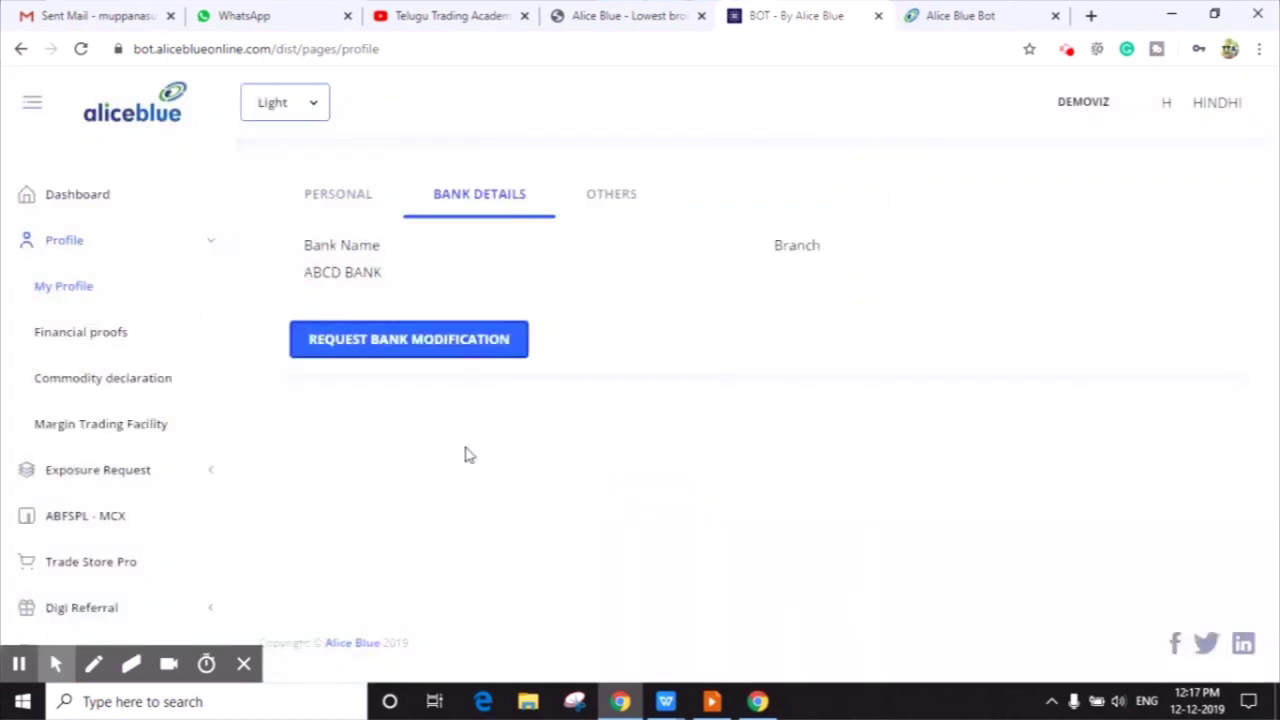